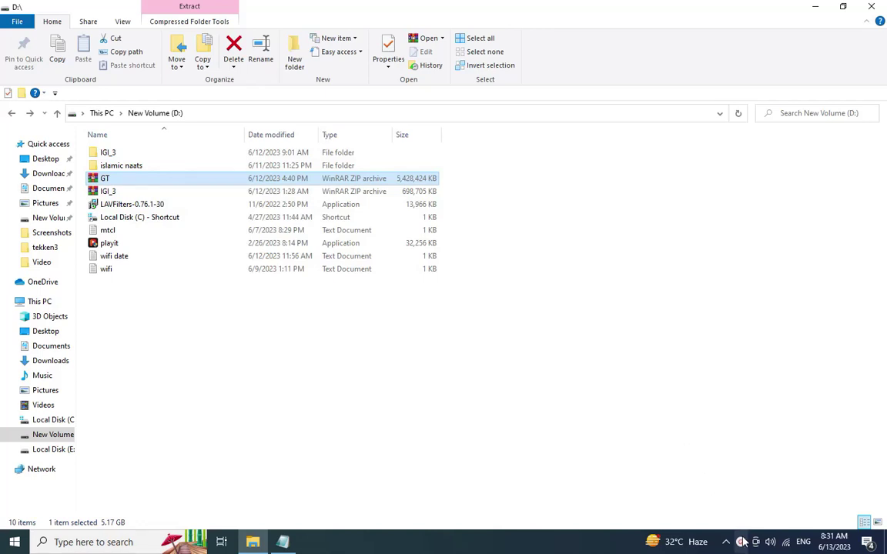
Extract GT.zip on drive D with Extract Here to create the GTA San Andreas folder
left_click(740, 542)
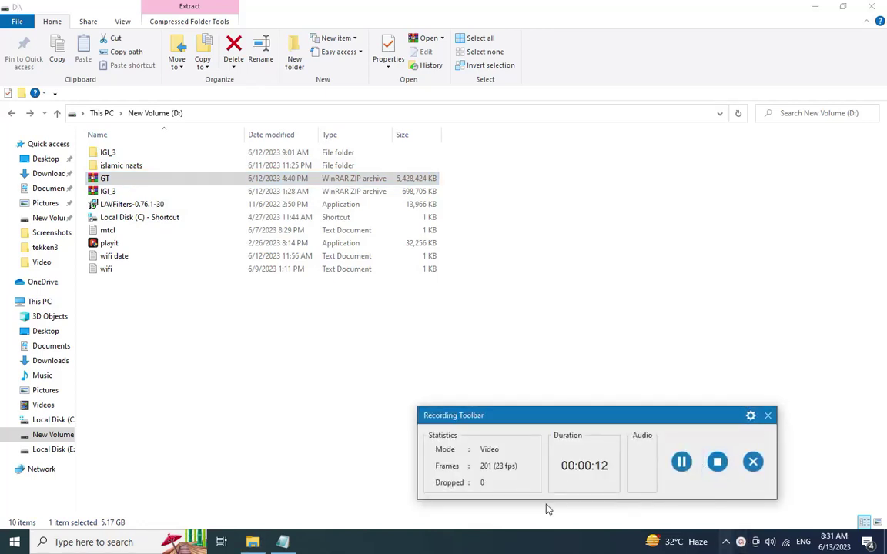
left_click(283, 542)
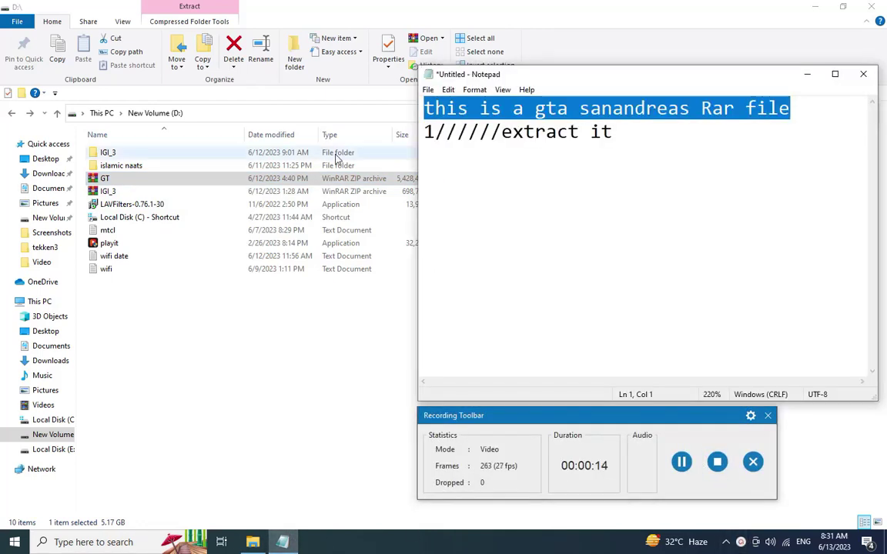
right_click(232, 183)
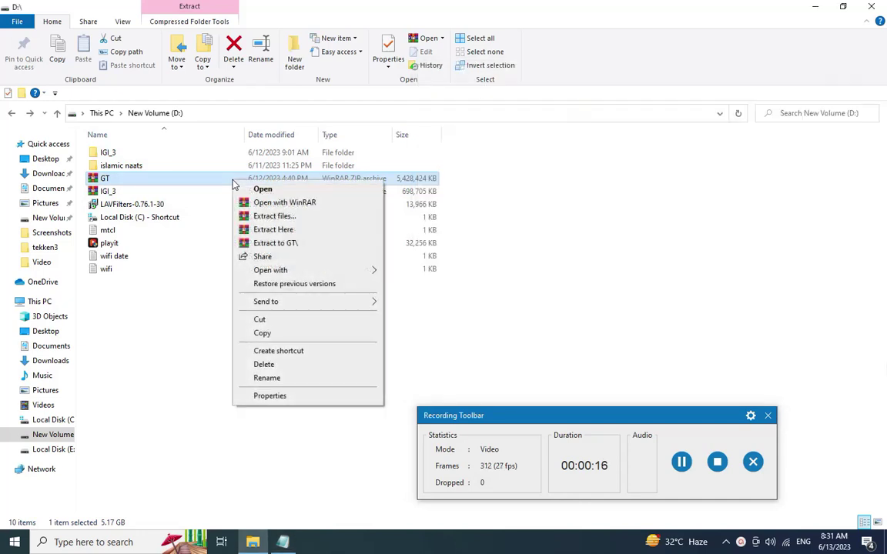
left_click(284, 230)
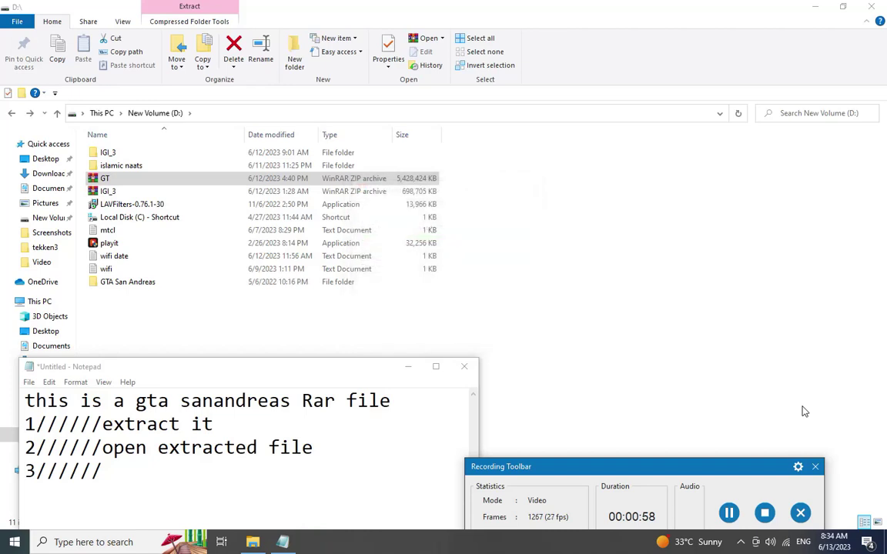
Move the install notes to the upper right and open the GTA San Andreas folder
left_click(279, 386)
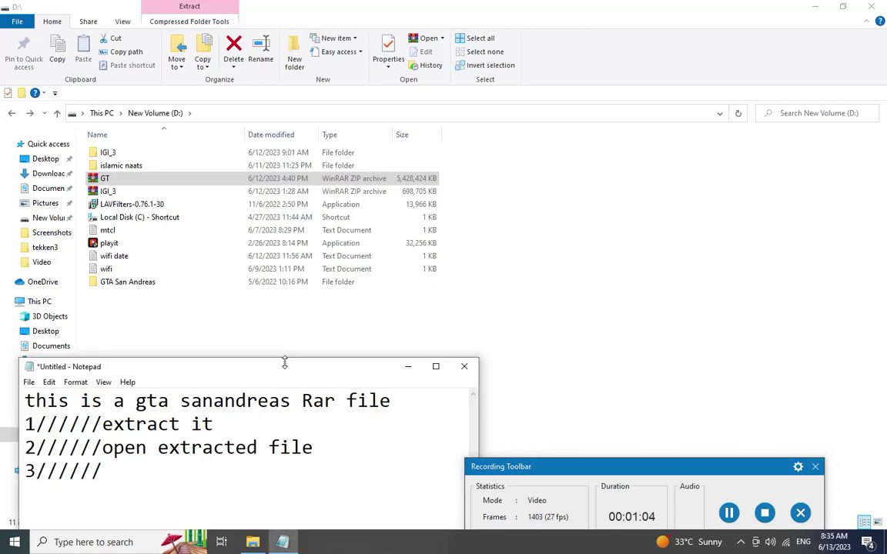
left_click_drag(284, 361, 735, 129)
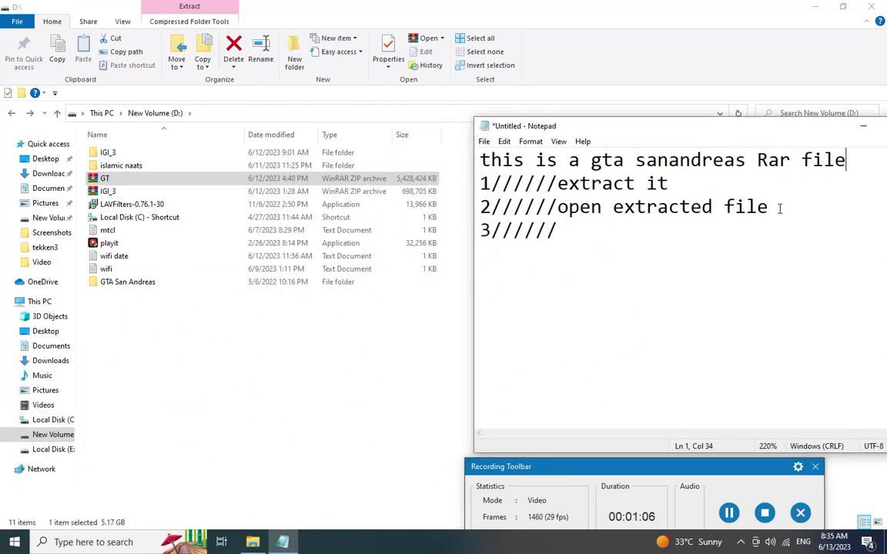
left_click_drag(778, 209, 555, 207)
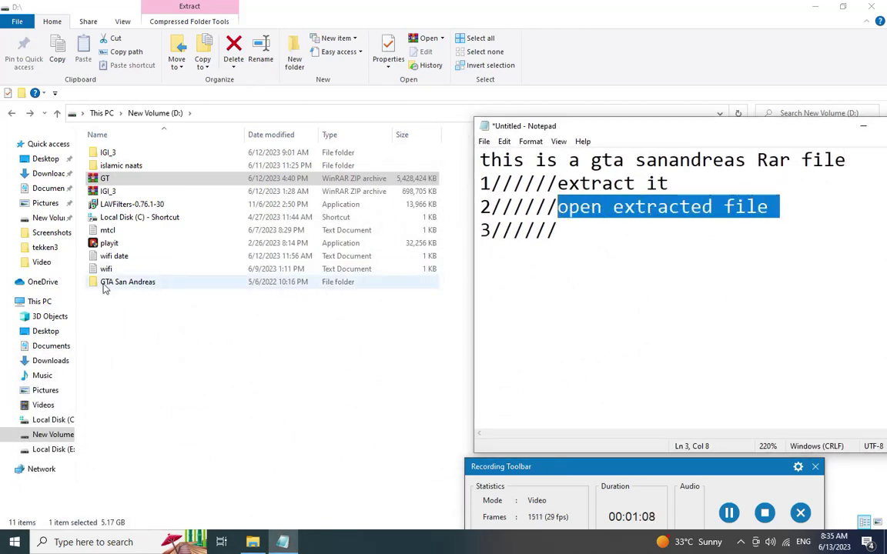
double_click(149, 283)
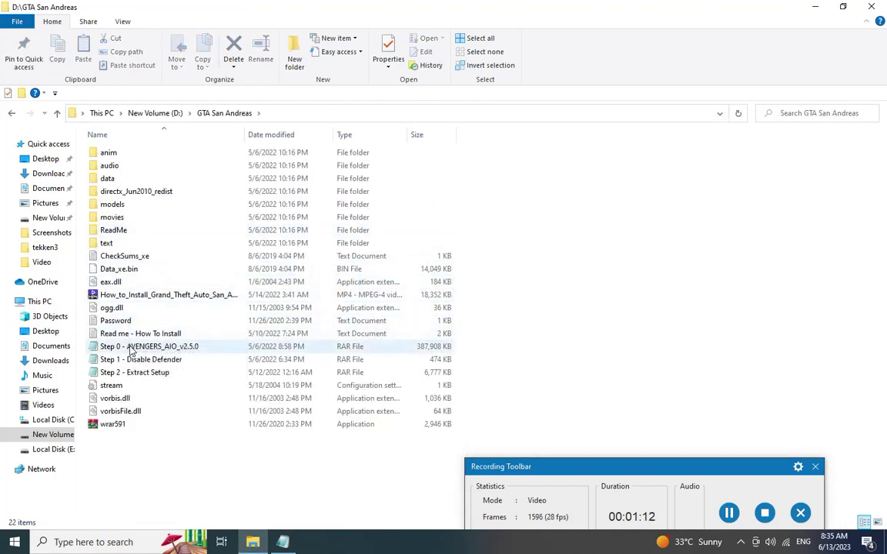
Reposition the notes window and review the step 3 line, then restore the window size
left_click(283, 542)
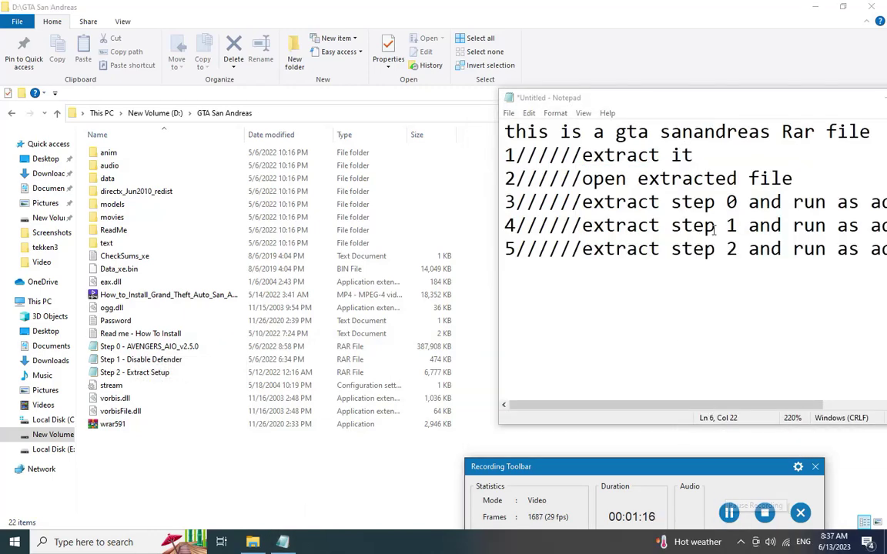
left_click_drag(739, 102, 549, 103)
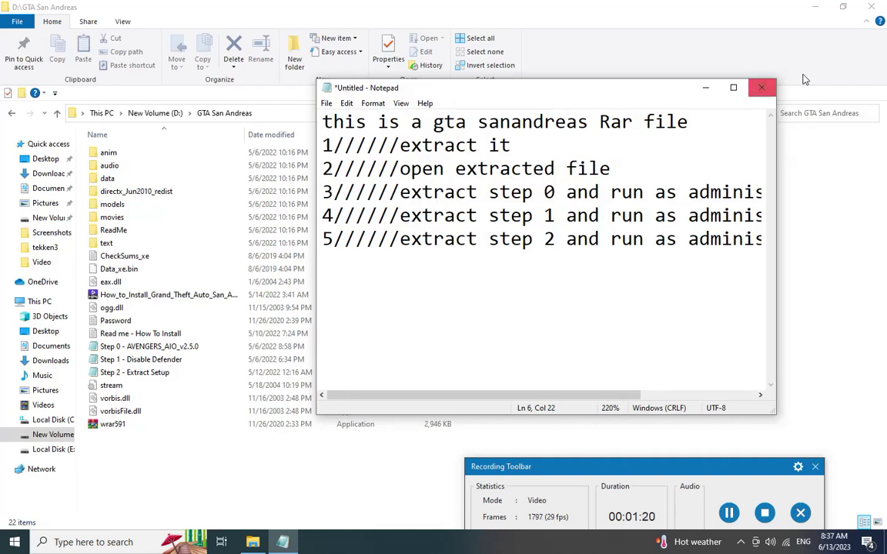
left_click_drag(321, 192, 744, 191)
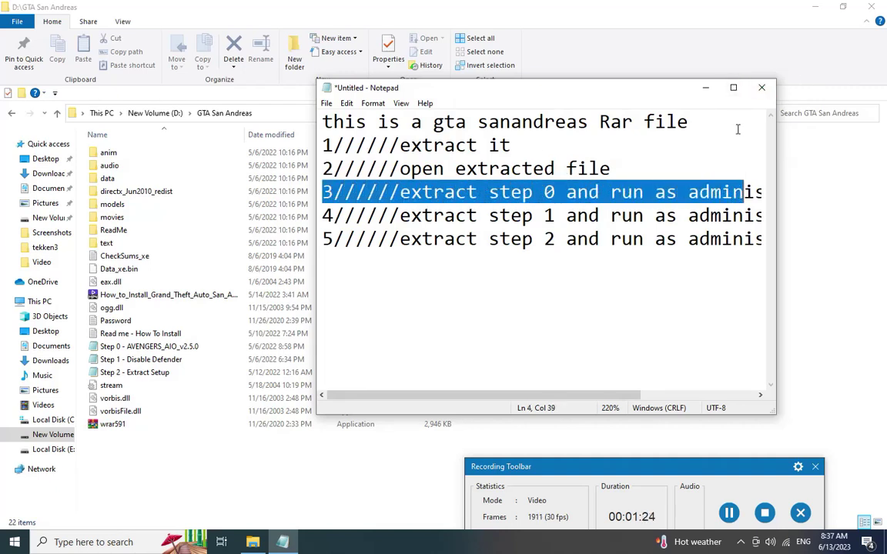
left_click(733, 87)
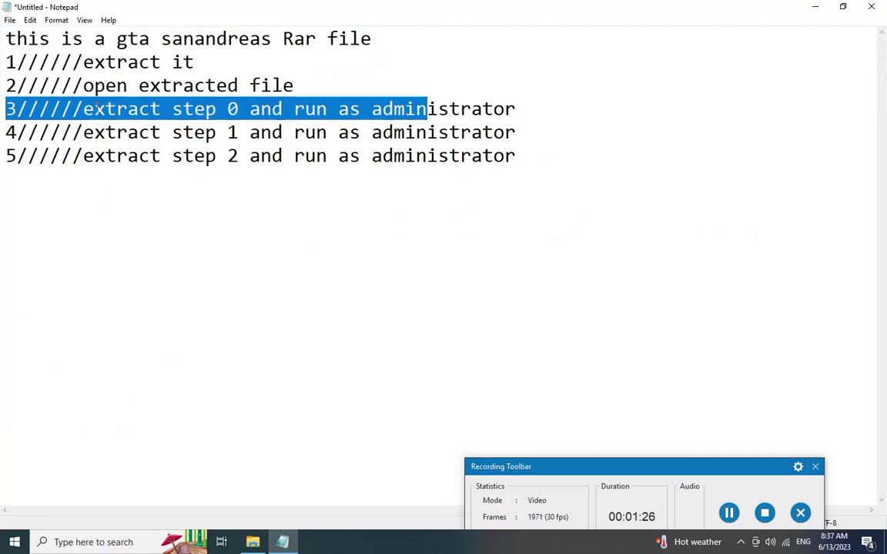
left_click_drag(433, 111, 550, 111)
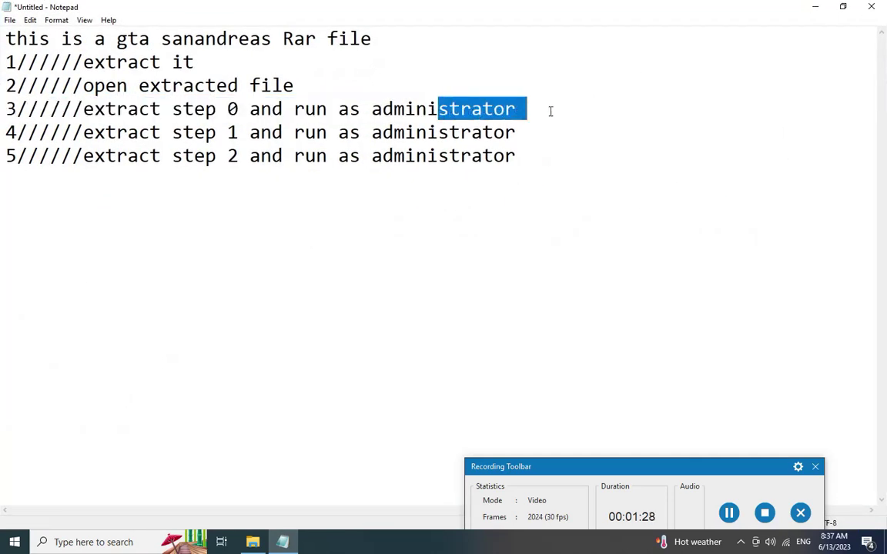
left_click(843, 7)
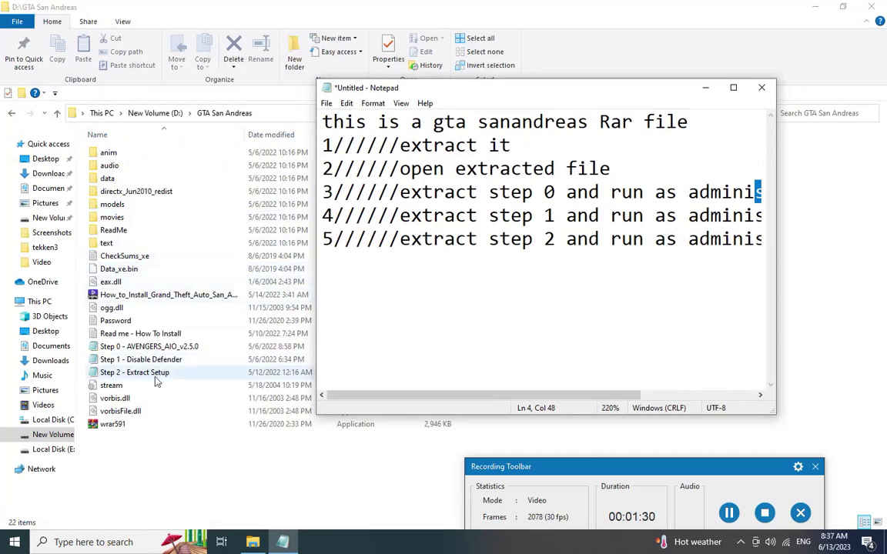
Extract the Step 0 - AVENGERS_AIO_v2.5.0 RAR into the GTA San Andreas folder
right_click(152, 351)
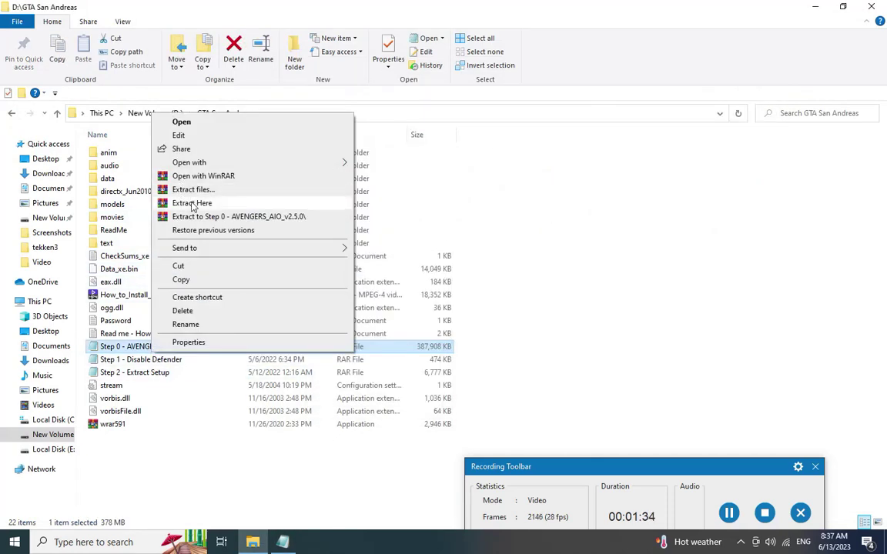
left_click(191, 203)
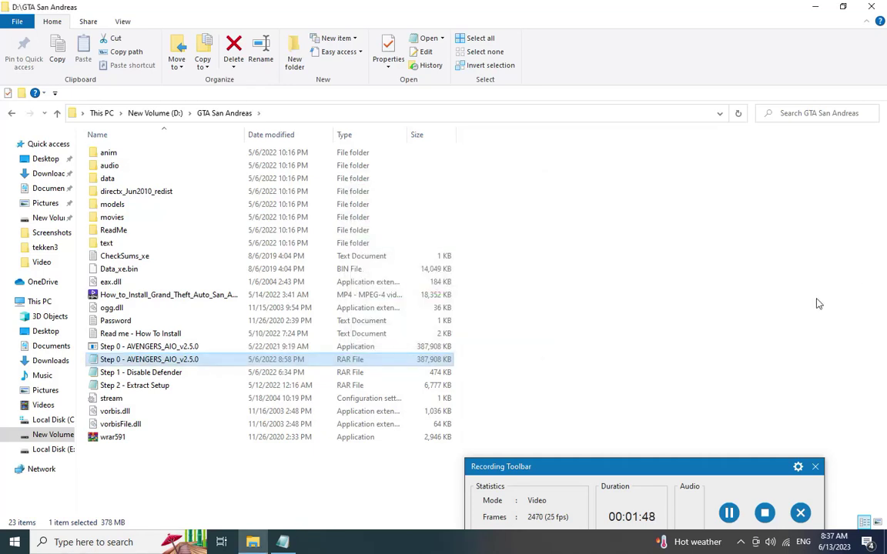
left_click(271, 347)
Run the Step 0 application as administrator and dismiss the all-elements-up-to-date message
right_click(270, 347)
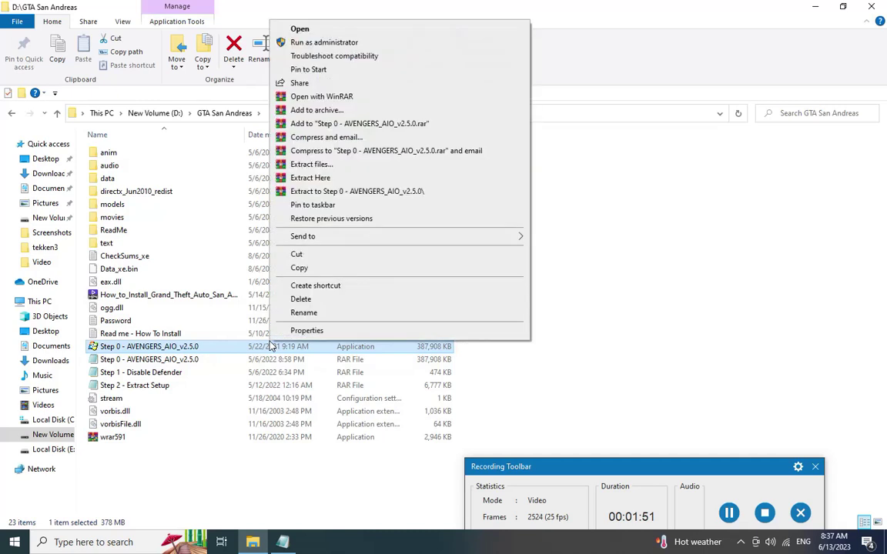
left_click(330, 44)
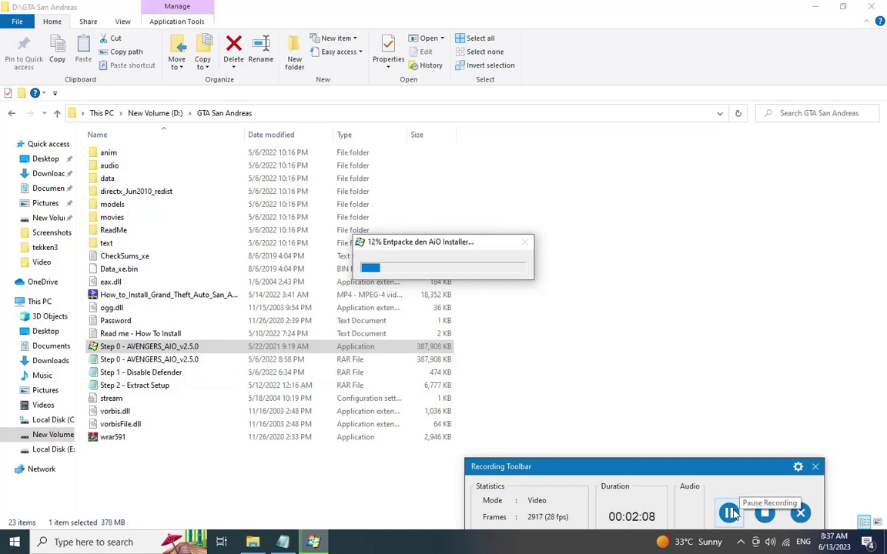
left_click(737, 513)
left_click(737, 513)
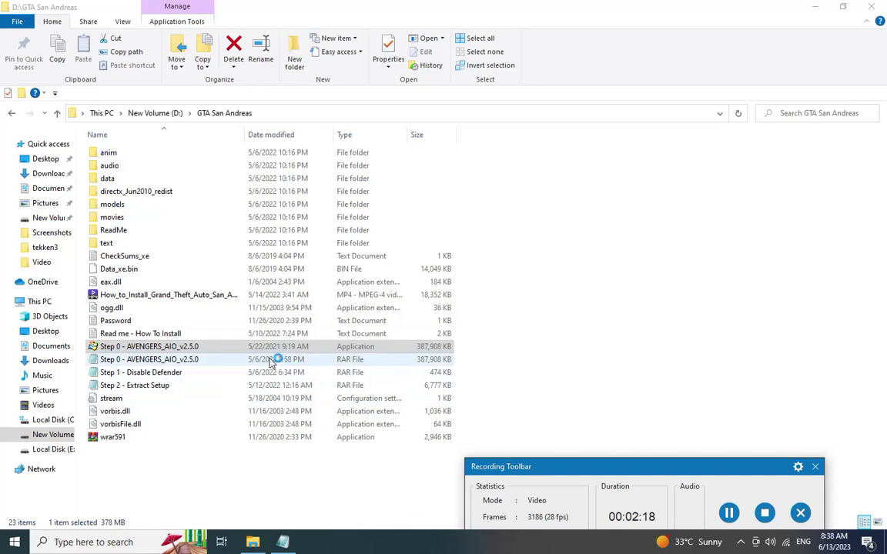
left_click(483, 316)
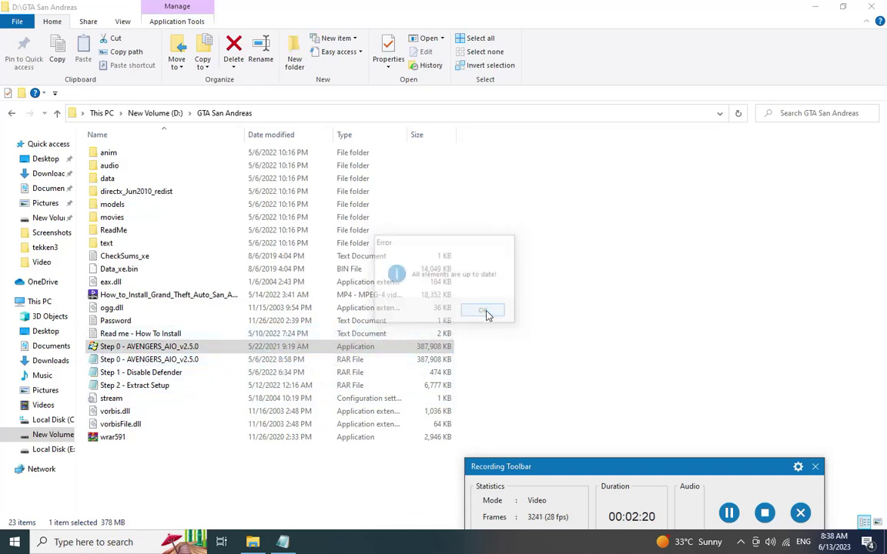
left_click(284, 542)
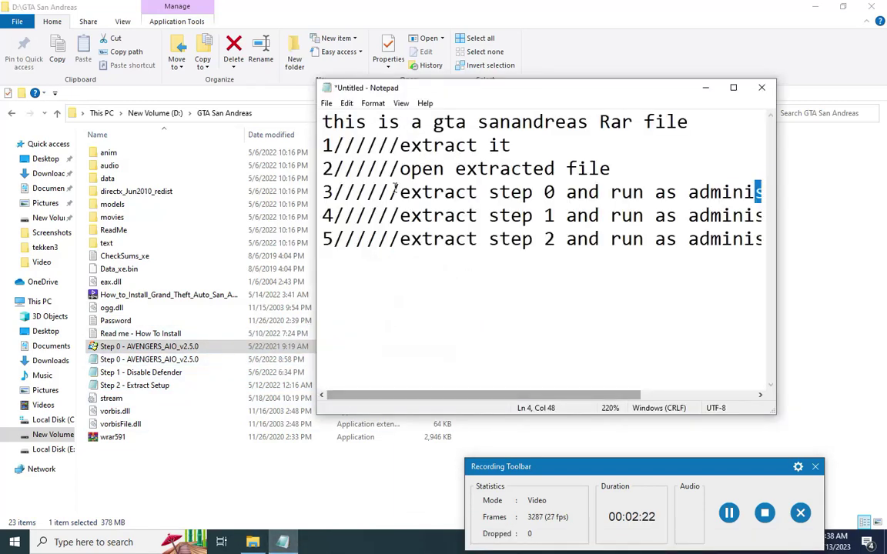
left_click(733, 87)
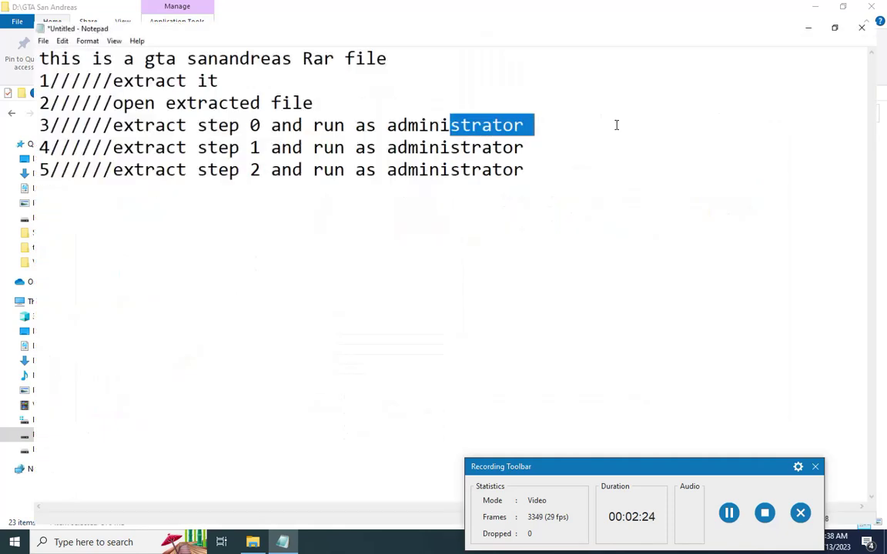
left_click(218, 171)
left_click_drag(527, 133, 7, 133)
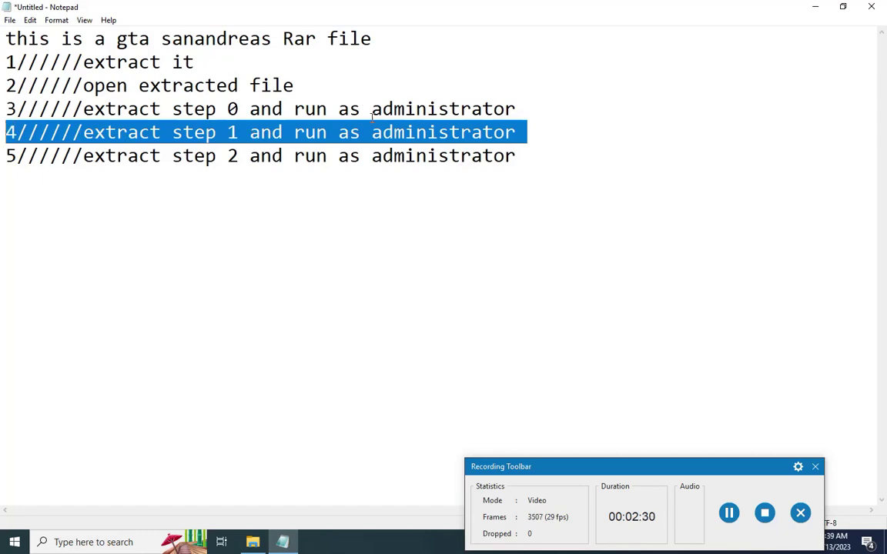
left_click(804, 7)
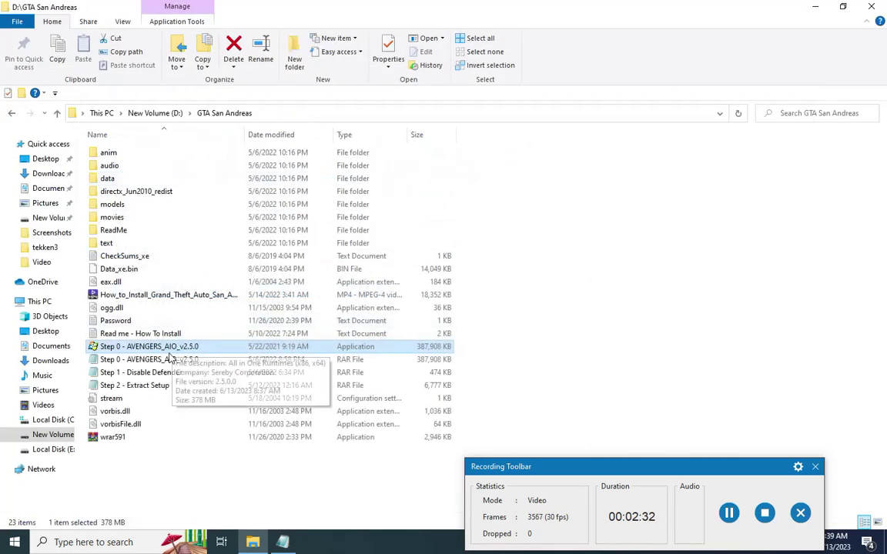
left_click(154, 373)
Extract the Step 1 - Disable Defender RAR using its password and run it as administrator
right_click(167, 377)
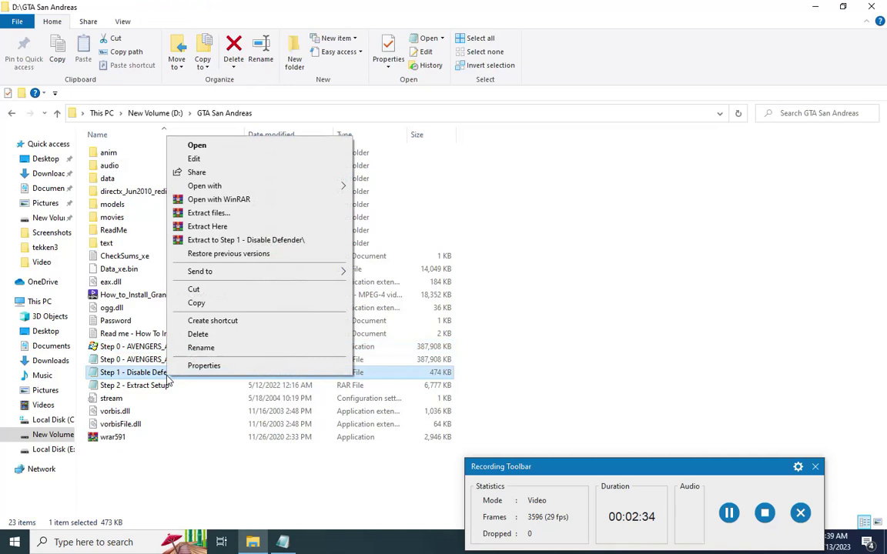
left_click(231, 226)
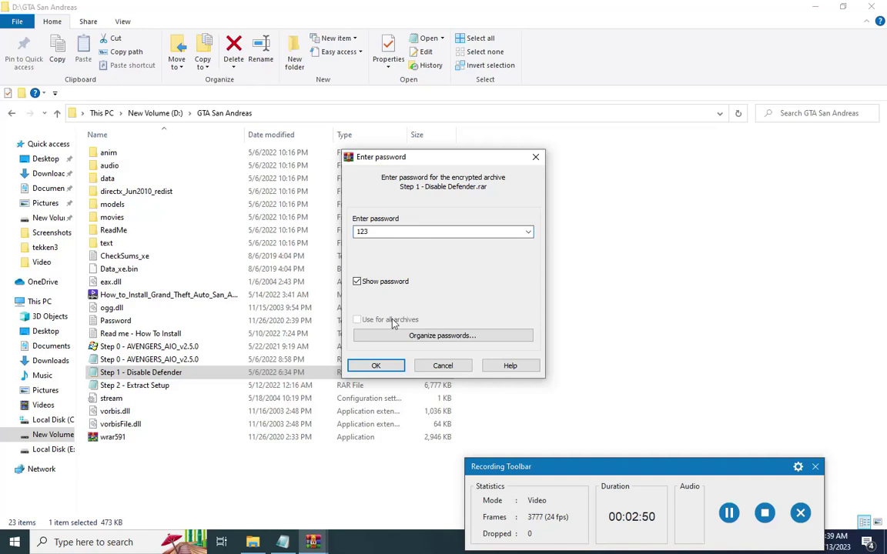
left_click(377, 366)
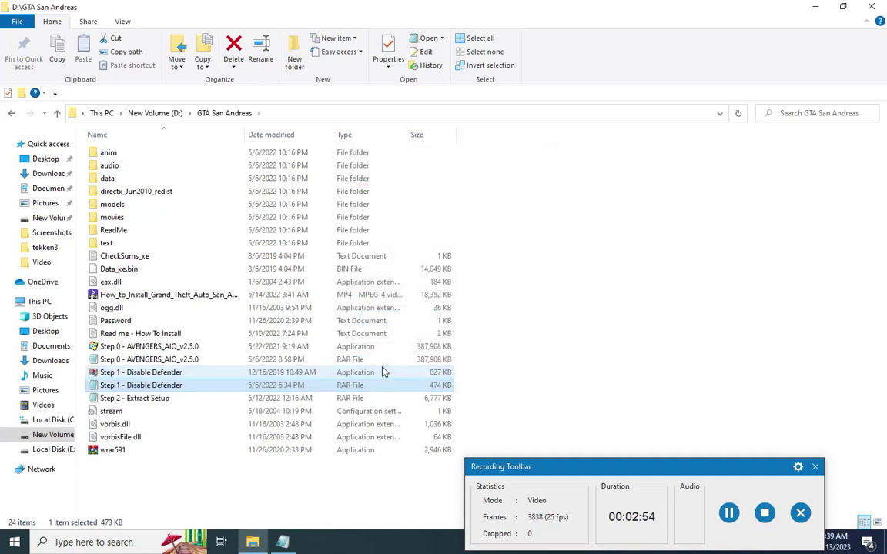
right_click(384, 371)
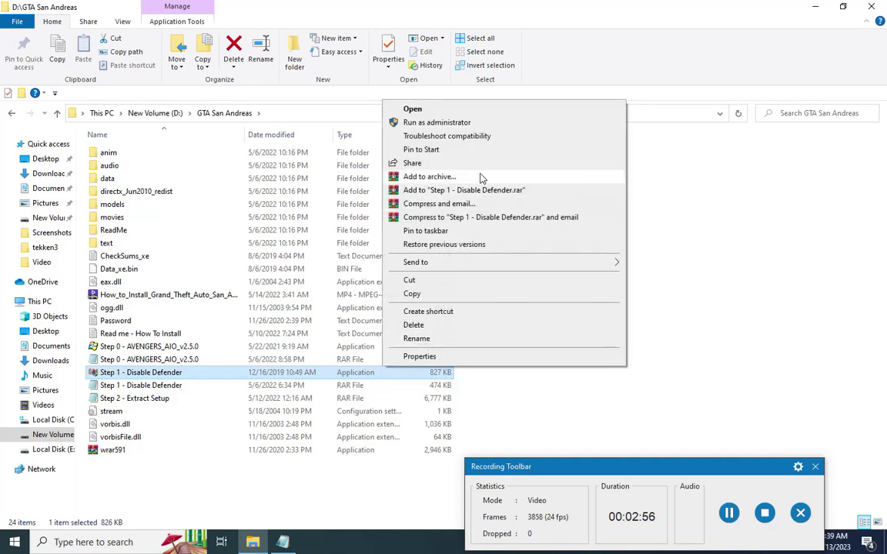
left_click(495, 127)
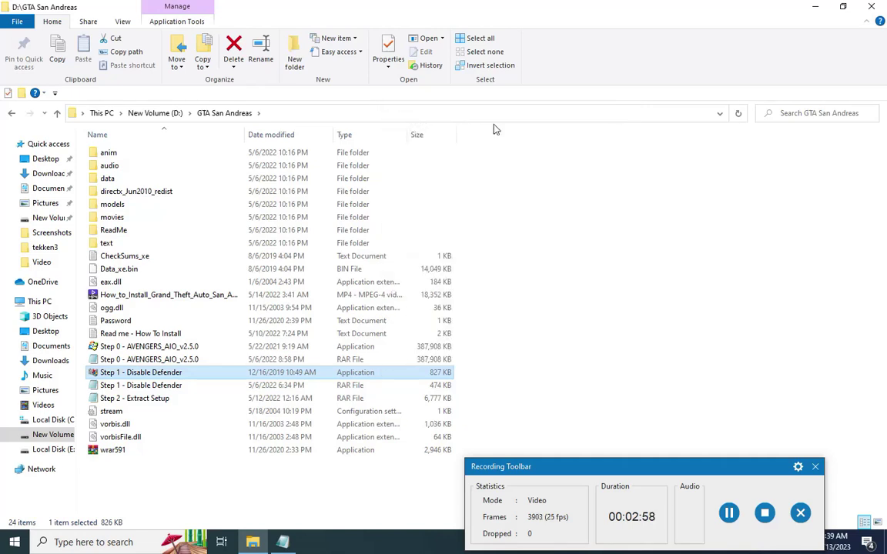
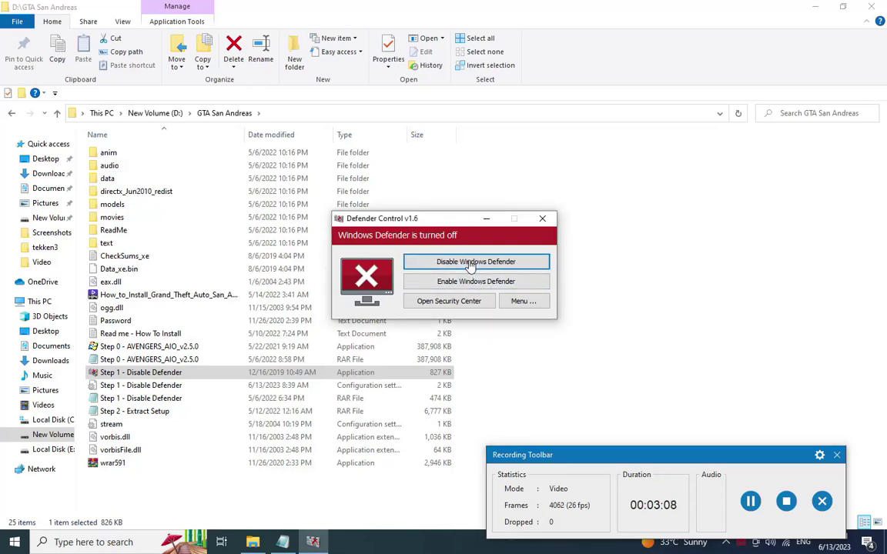
Keep Windows Defender disabled, close Defender Control, and bring the Notepad install notes forward
left_click(470, 263)
left_click(543, 221)
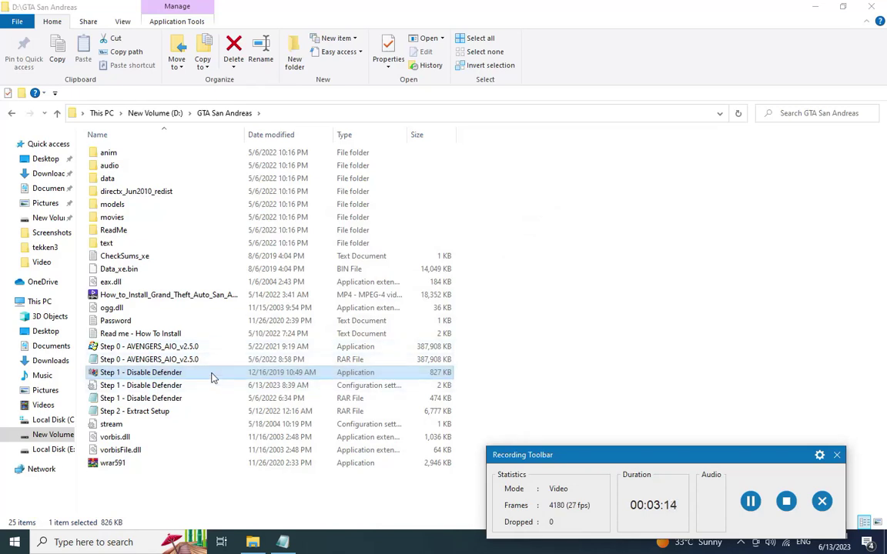
left_click(192, 412)
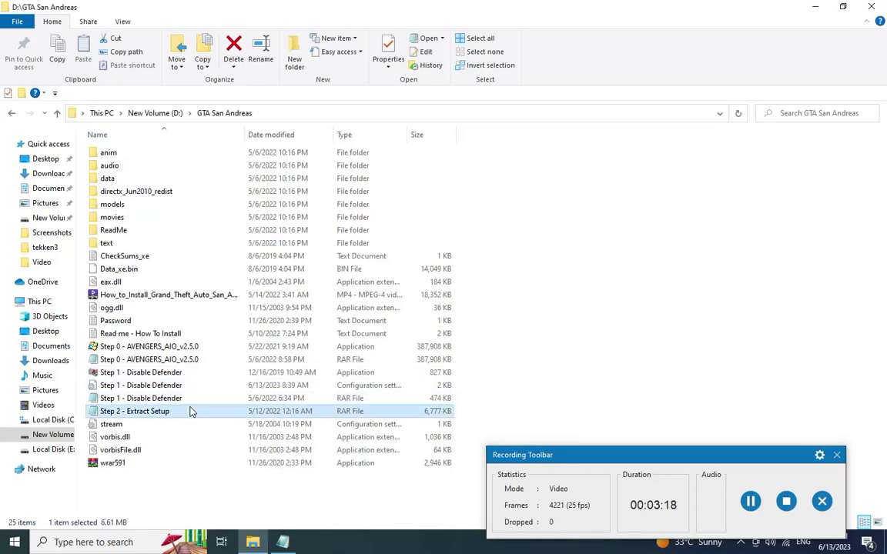
right_click(192, 411)
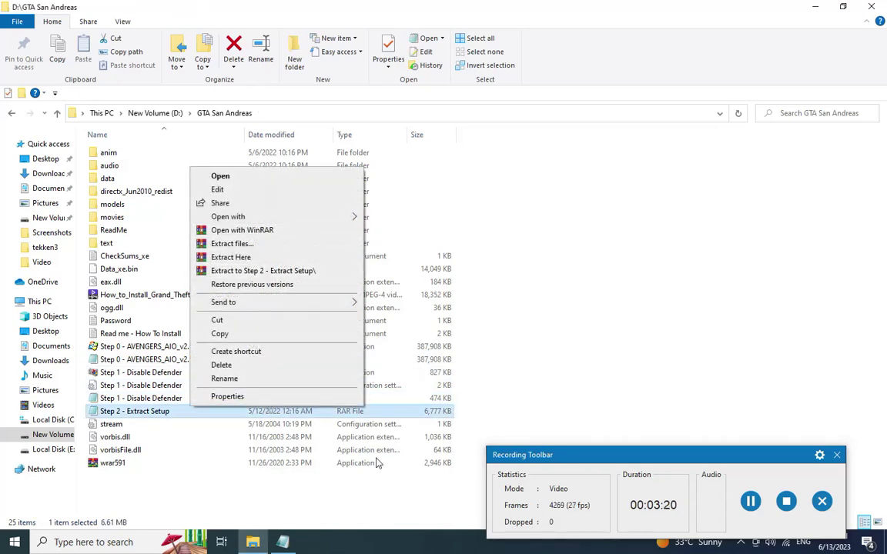
left_click(495, 417)
key("alt+Tab")
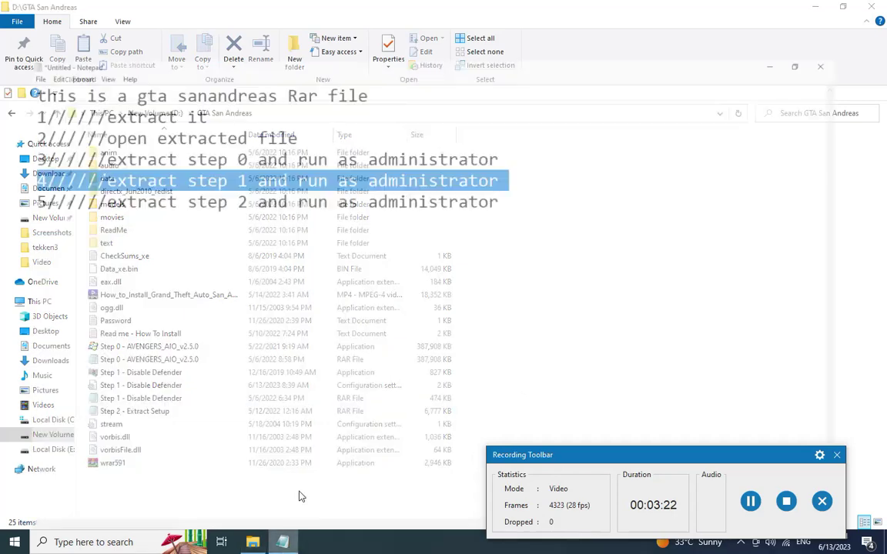
Highlight the step 5 line about extracting Step 2, then minimise Notepad
left_click(301, 198)
left_click_drag(527, 170, 5, 156)
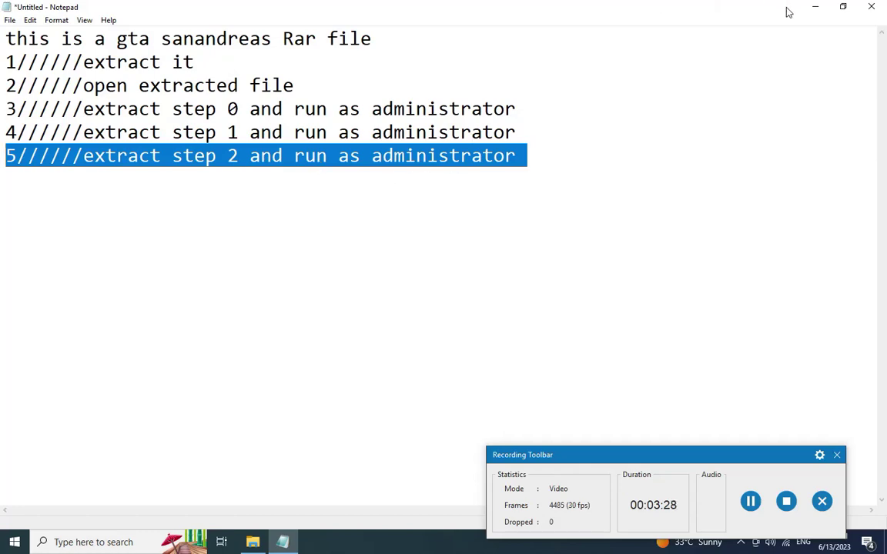
left_click(814, 6)
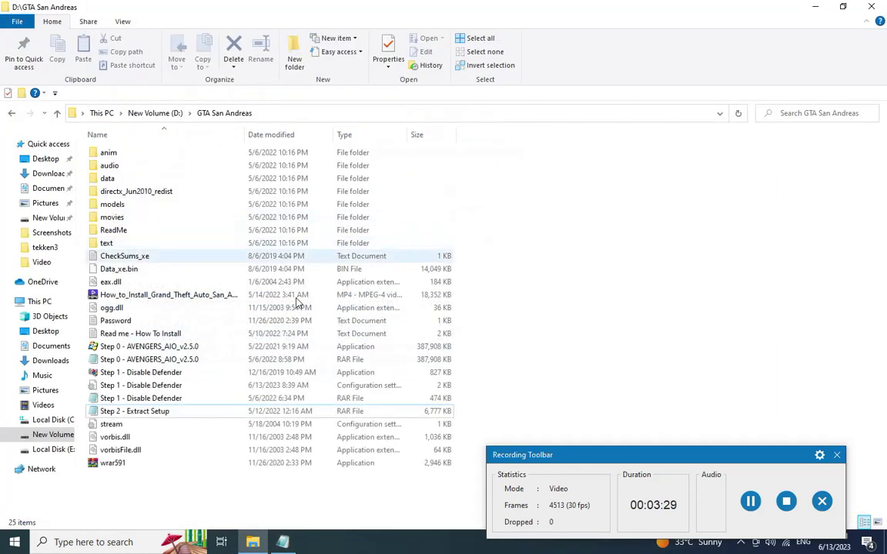
Extract the Step 2 - Extract Setup archive here, supplying the archive password
left_click(258, 412)
right_click(255, 411)
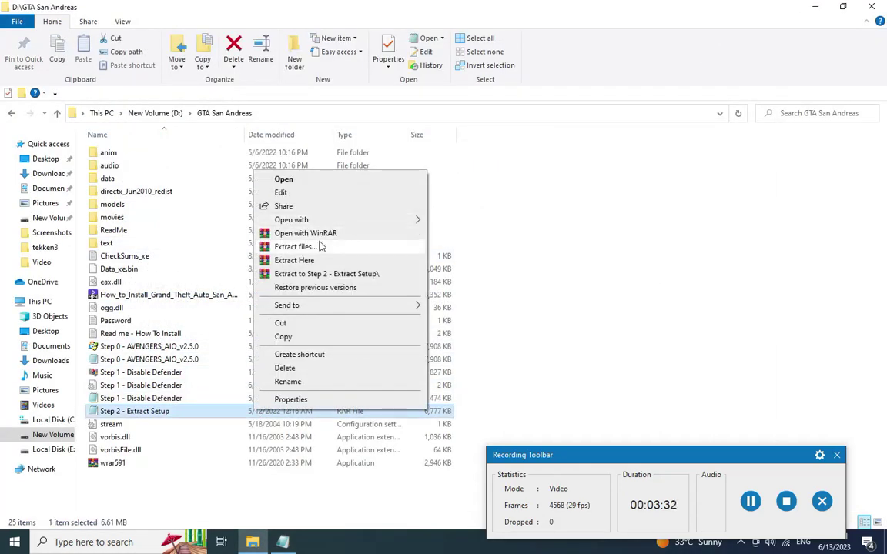
left_click(314, 262)
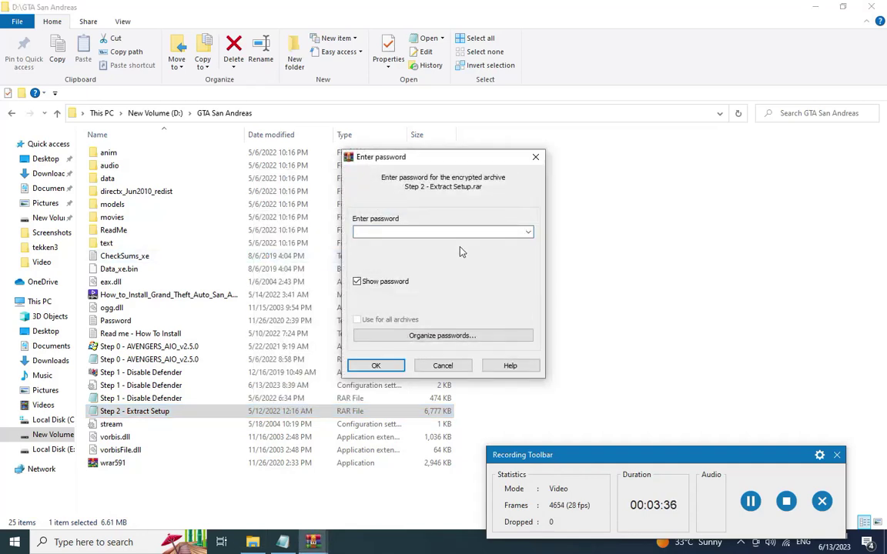
type("123")
key("Return")
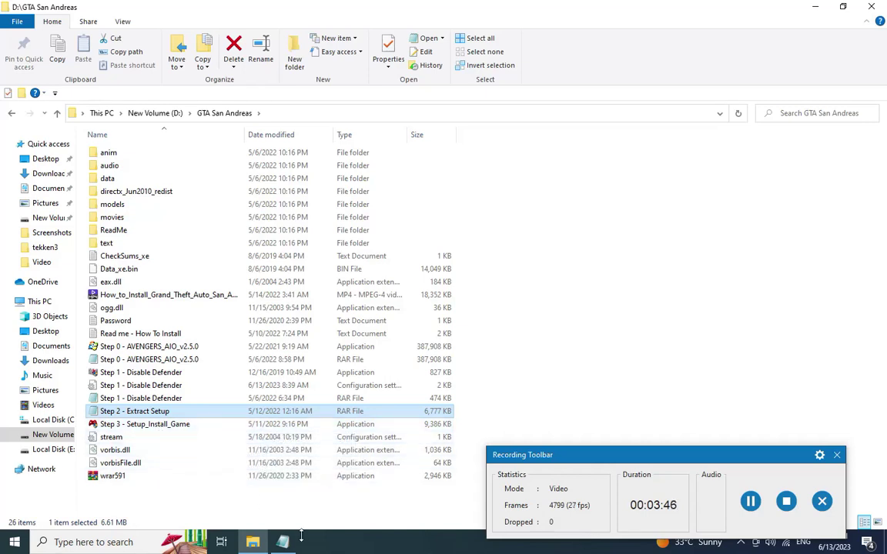
Run Step 3 - Setup_Install_Game as administrator
key("Down")
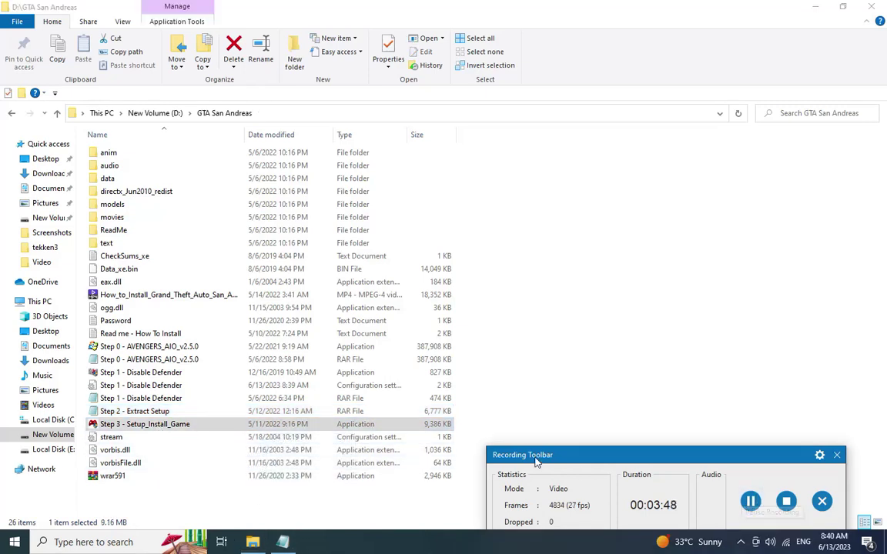
right_click(252, 424)
left_click(278, 180)
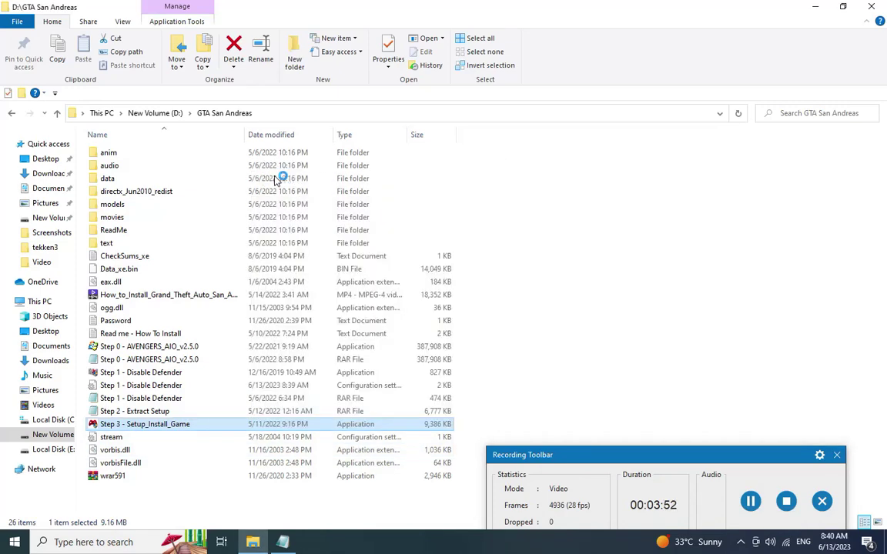